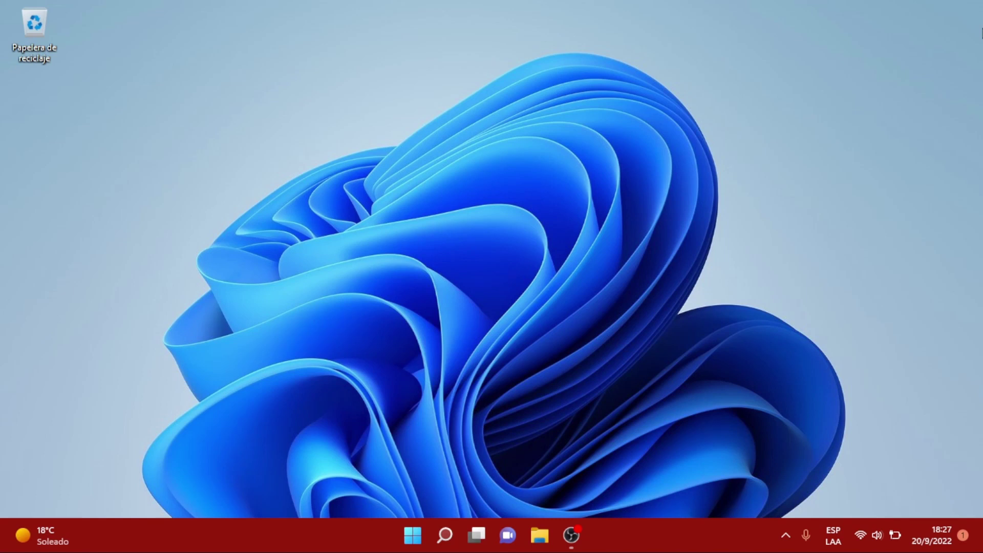
- Open the Cámara app from the full list of installed applications
click(413, 536)
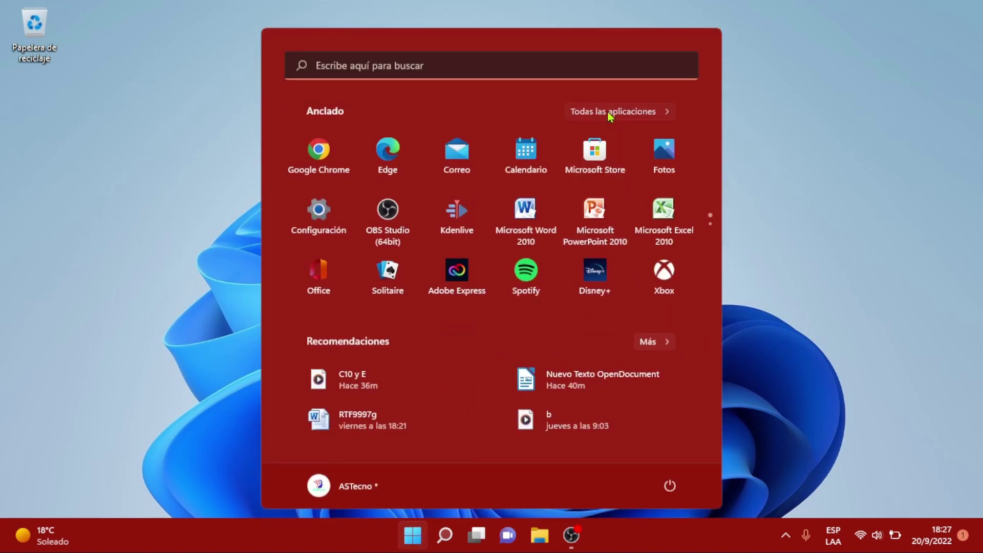
click(610, 113)
click(373, 397)
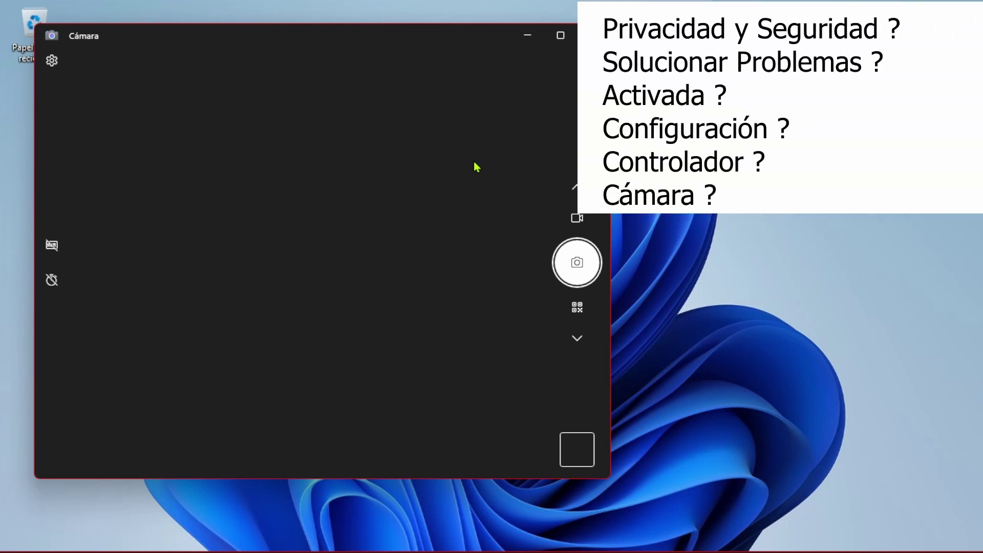
- From the Cámara app's related settings, open the Windows privacy configuration and allow switching to Configuración
click(57, 68)
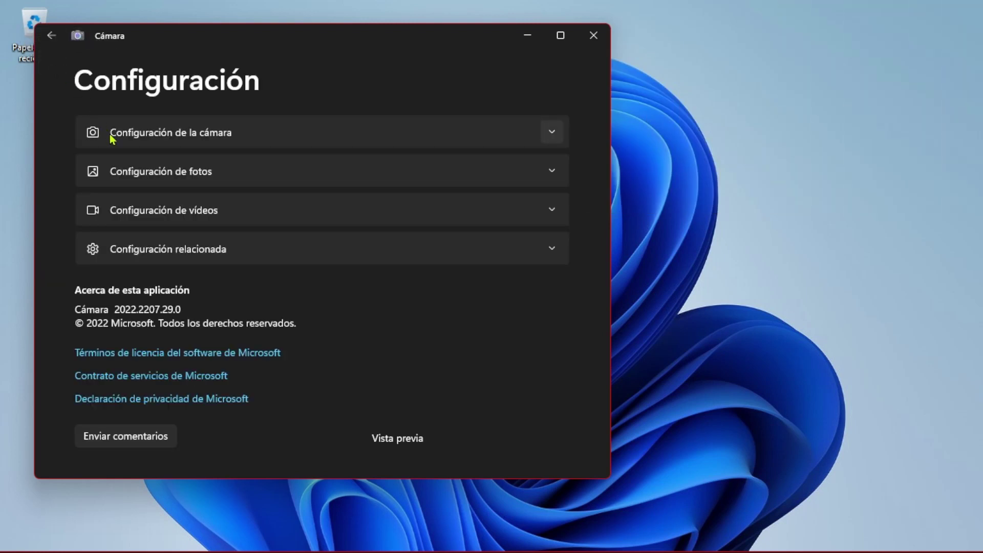
click(250, 256)
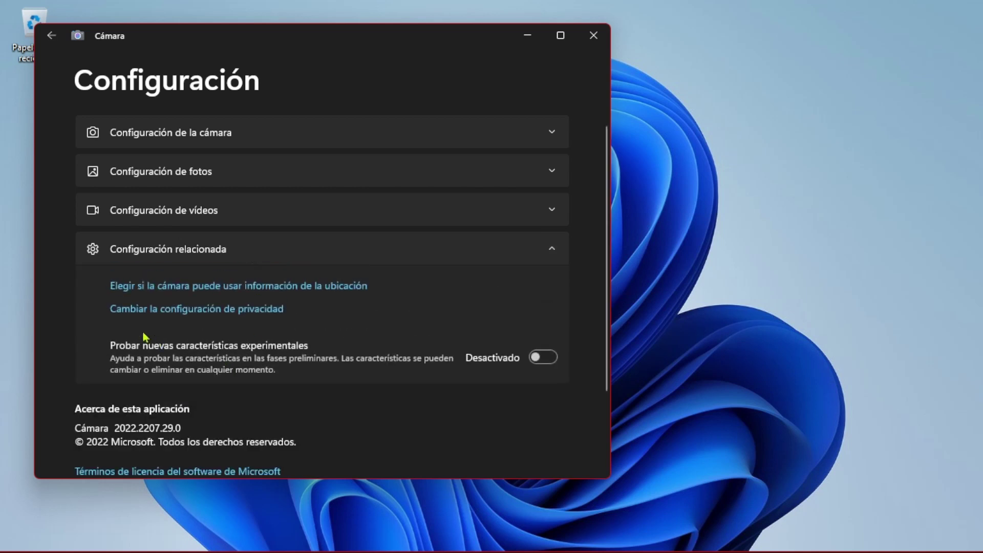
click(194, 320)
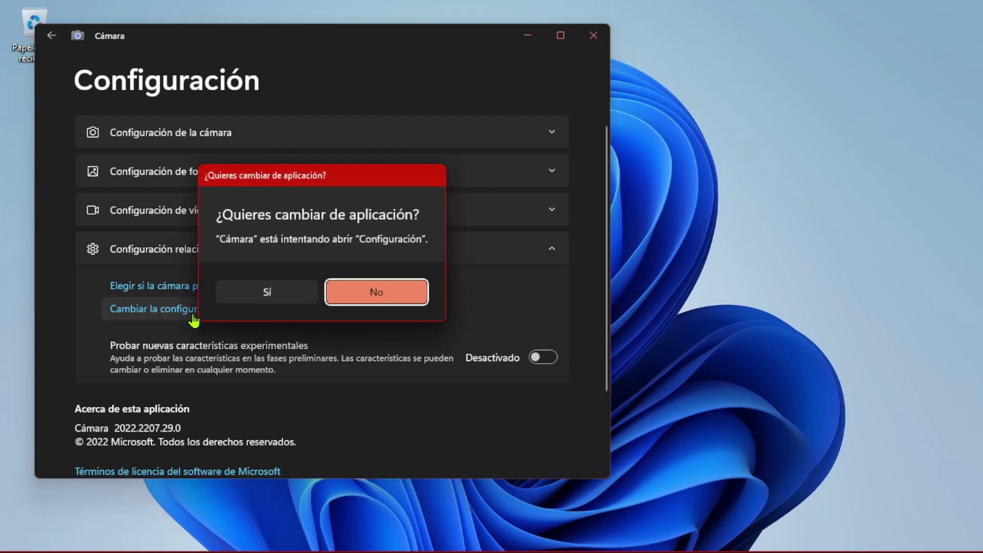
click(256, 300)
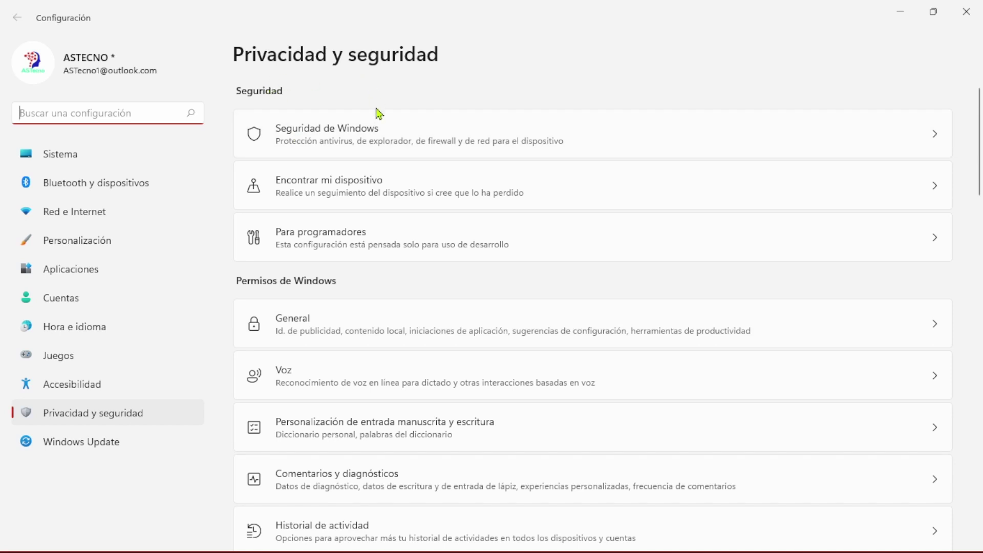
- Open the Cámara permissions page in the application permissions section of Privacidad y seguridad
scroll(367, 137, down, 5)
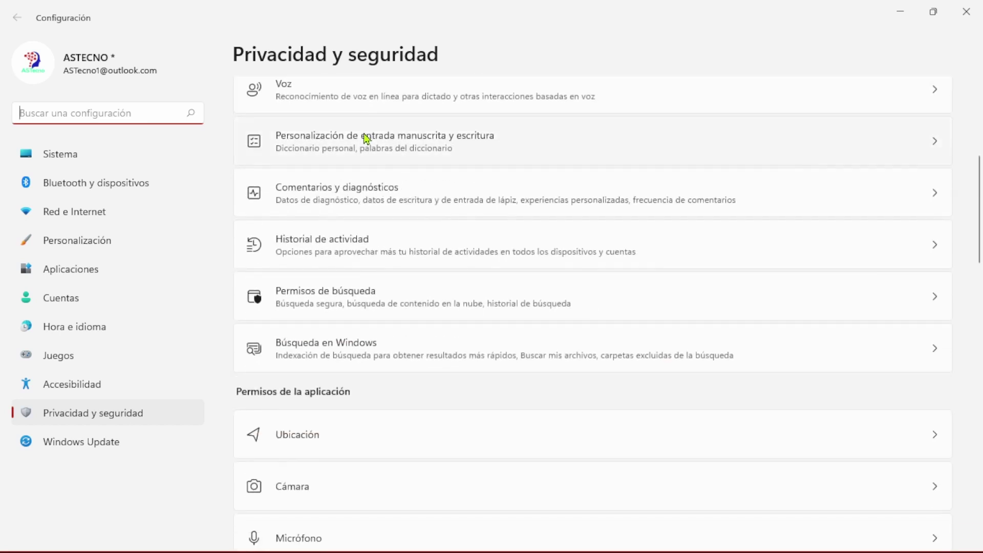
scroll(367, 137, down, 4)
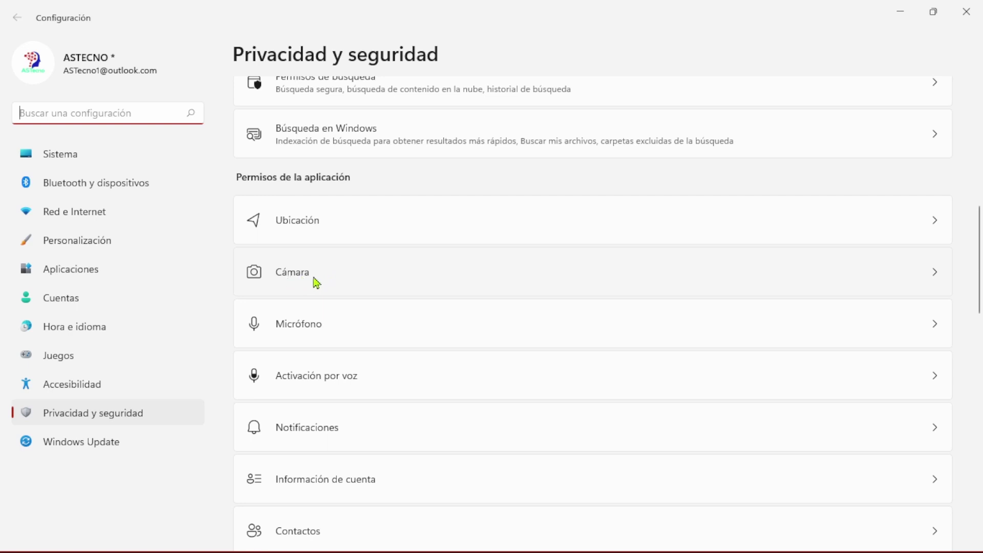
click(317, 282)
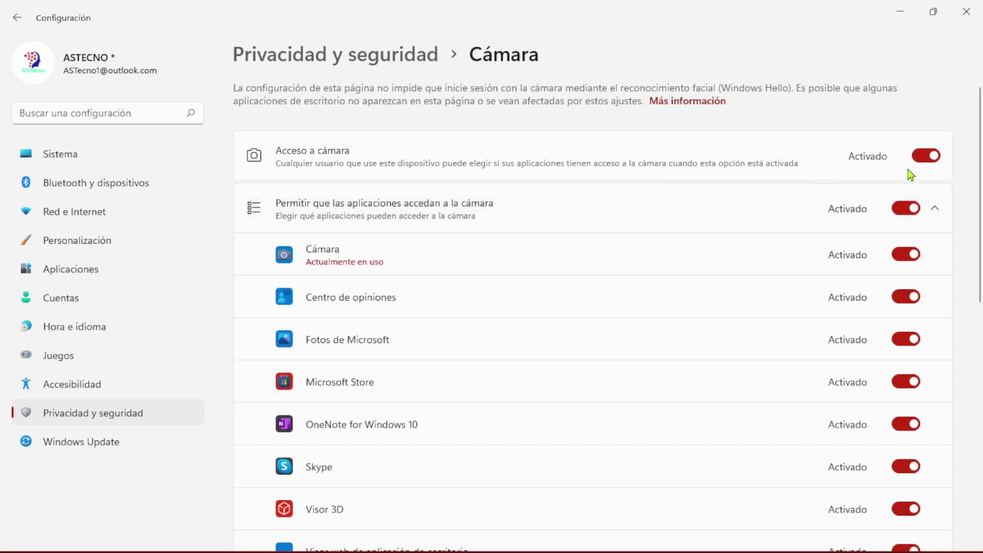
- Review which applications can access the camera, and turn the Cámara app's access off and back on
scroll(871, 226, down, 3)
scroll(871, 225, down, 4)
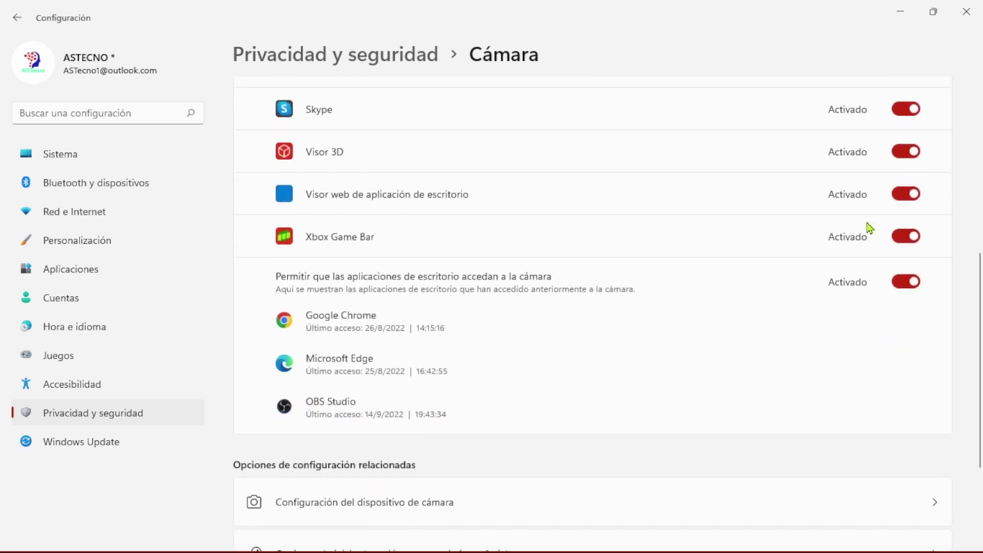
scroll(869, 226, up, 7)
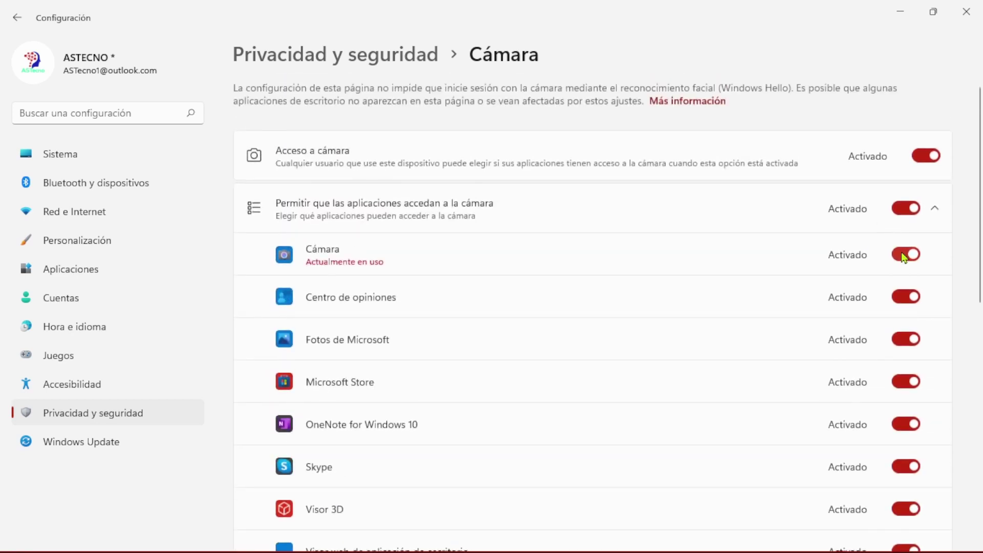
click(905, 256)
click(909, 254)
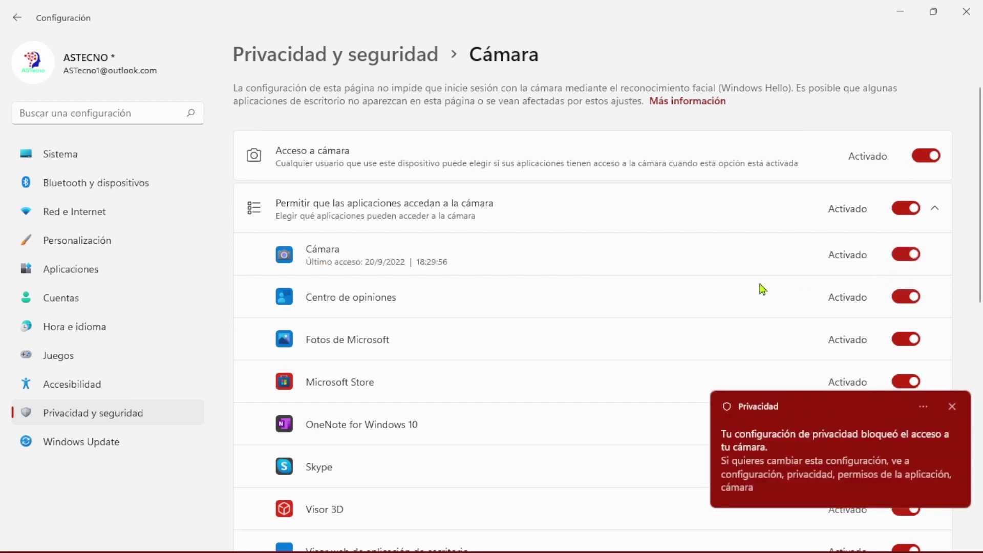
- Go to the related camera device configuration and open the settings of the connected BisonCam, NB Pro
scroll(671, 280, down, 10)
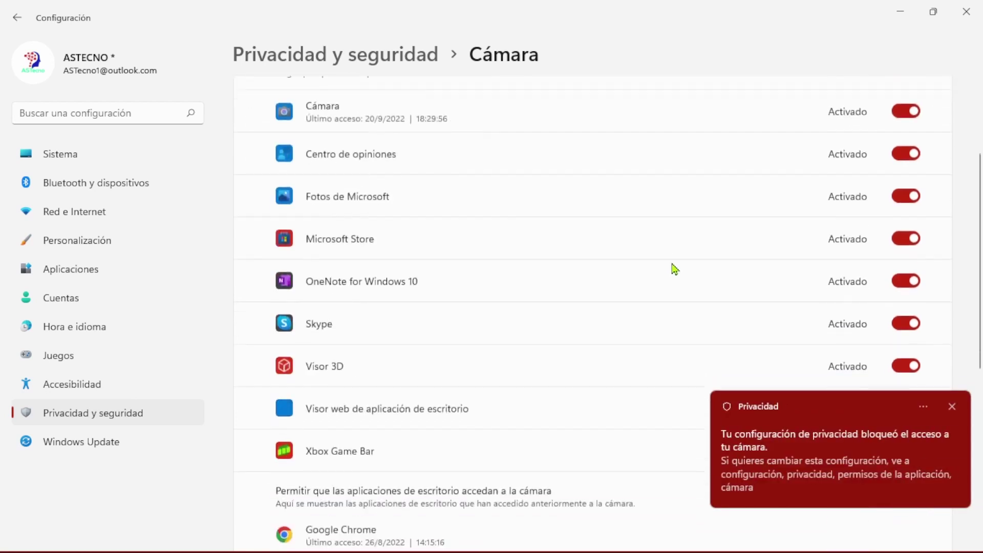
scroll(664, 257, down, 1)
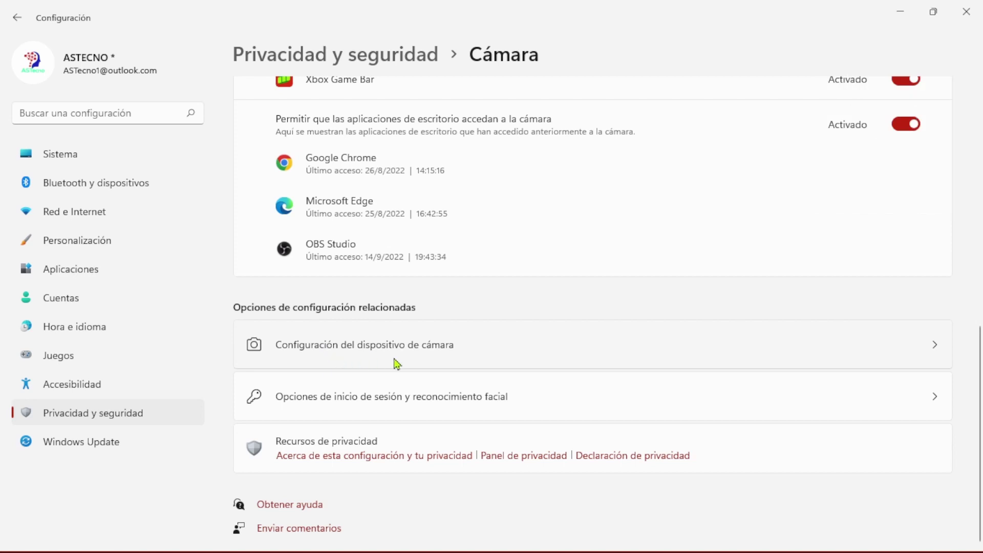
click(448, 354)
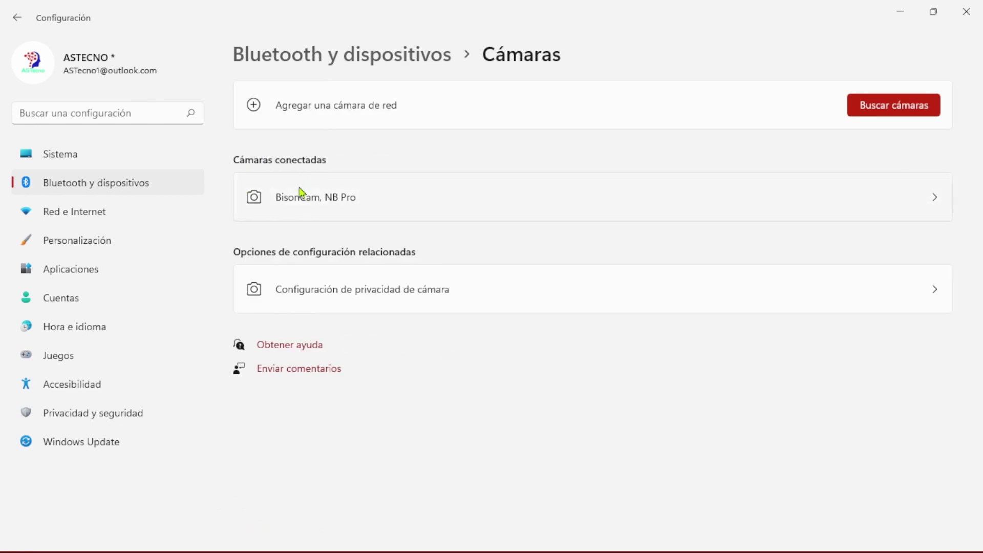
click(360, 211)
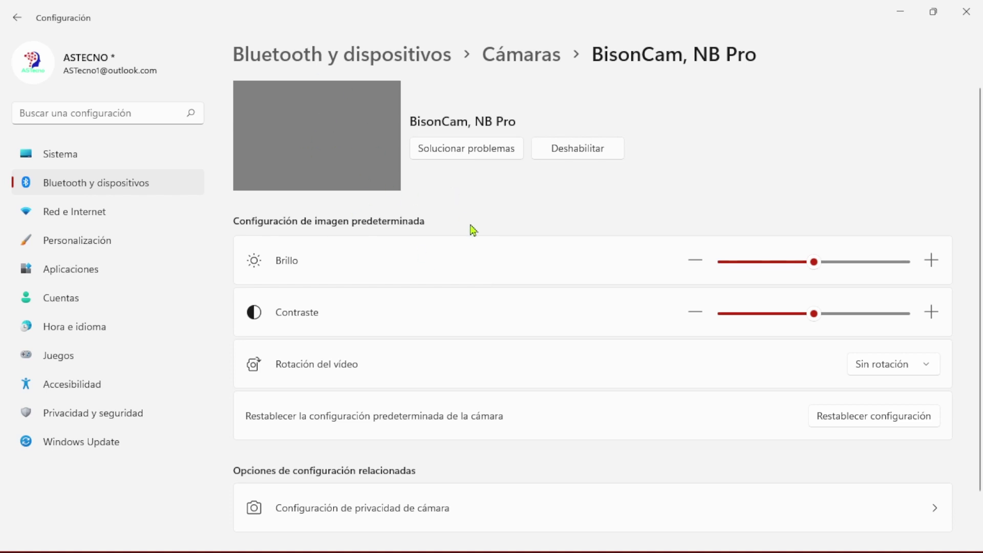
- Run the troubleshooter for the BisonCam, NB Pro, answering Sí to the camera being connected, and return to its settings
click(472, 150)
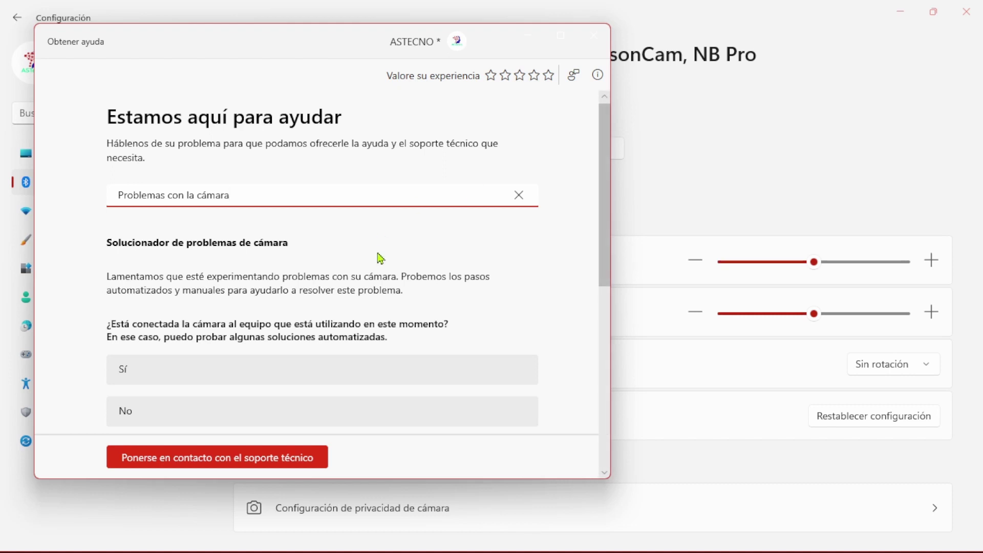
scroll(330, 269, down, 1)
scroll(326, 270, down, 1)
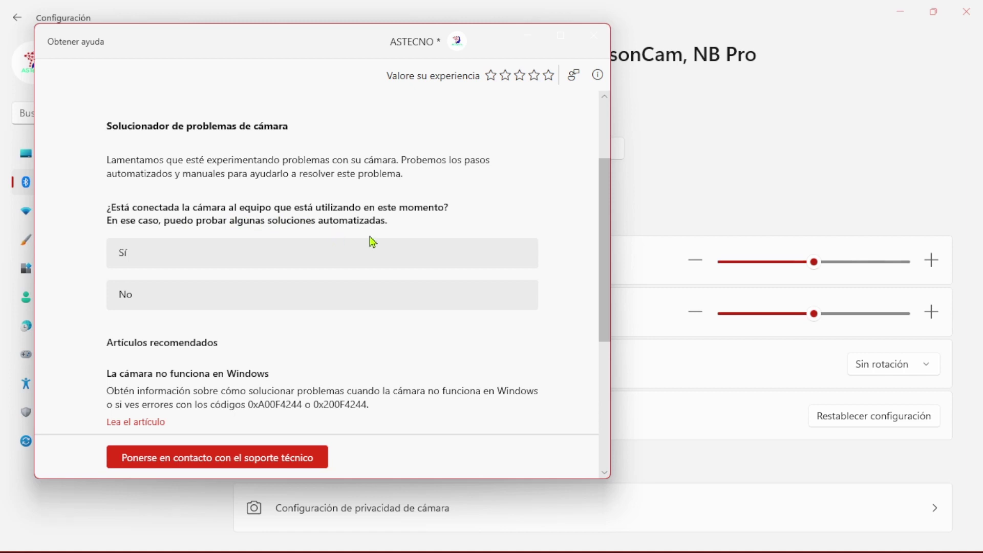
click(195, 254)
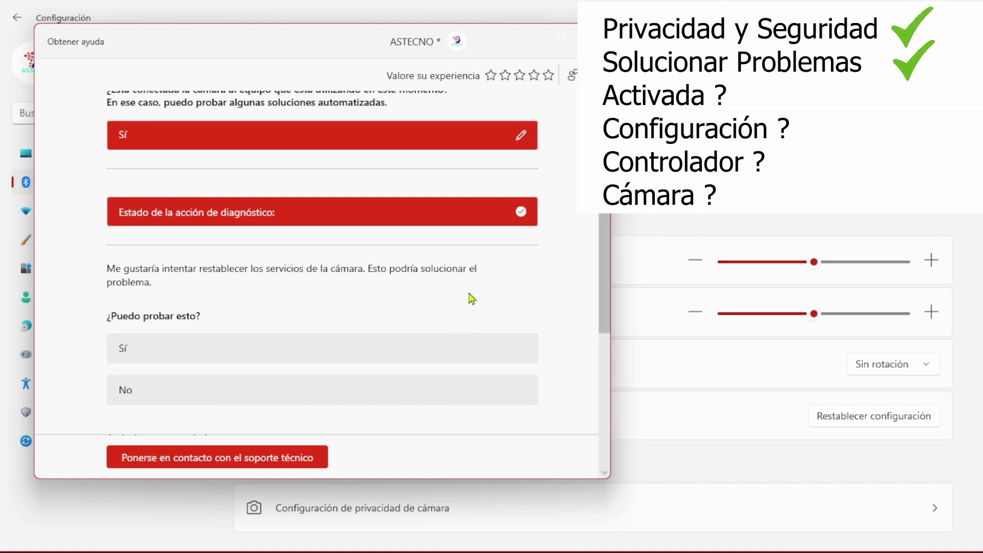
click(640, 214)
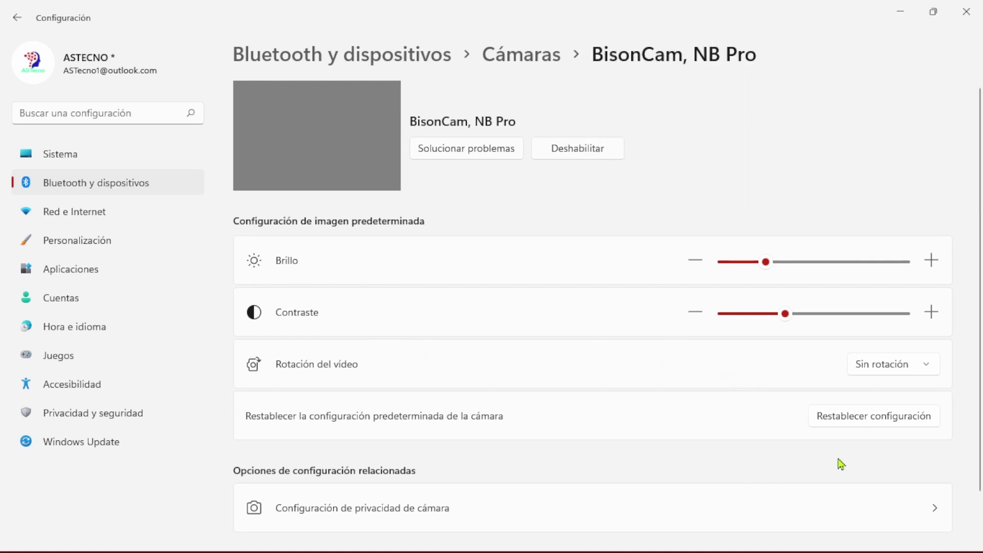
- Restore the camera's default image configuration and open the related camera privacy settings
click(861, 426)
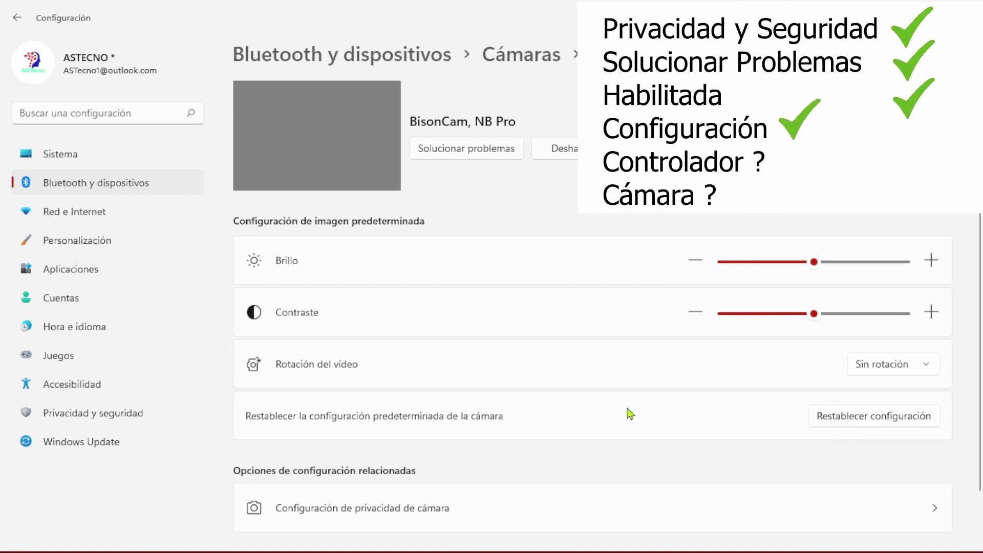
scroll(623, 404, down, 2)
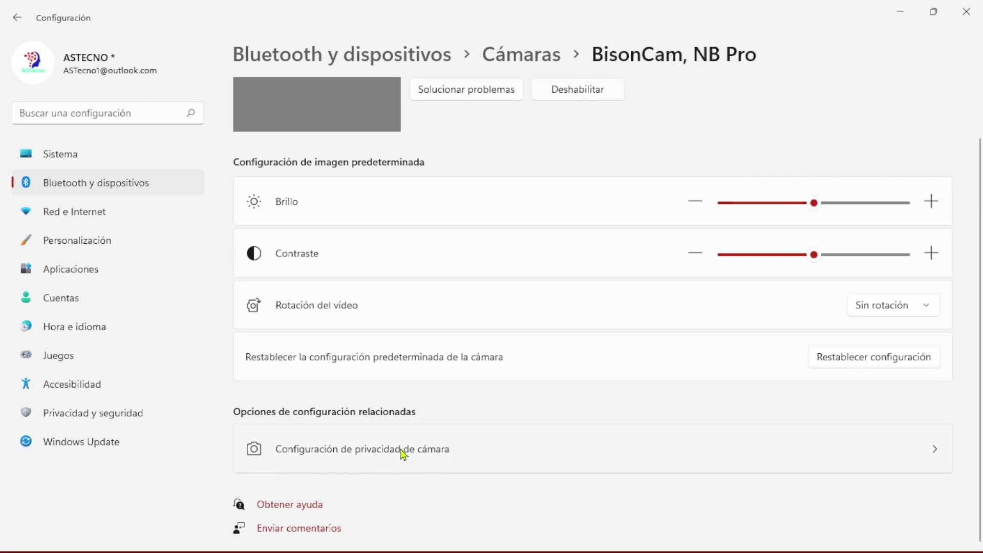
click(403, 454)
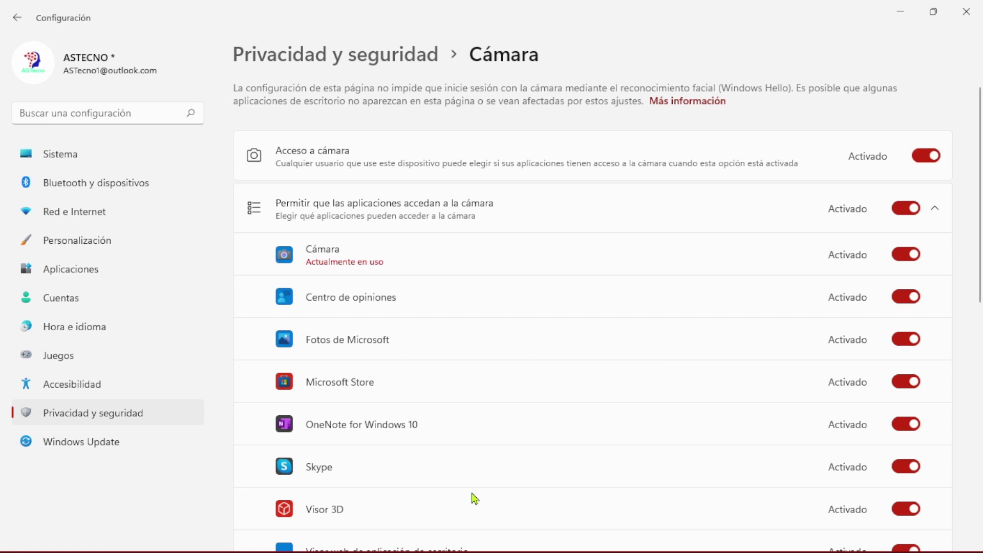
- Open Administrador de dispositivos and make it show hidden devices
mouse_move(366, 551)
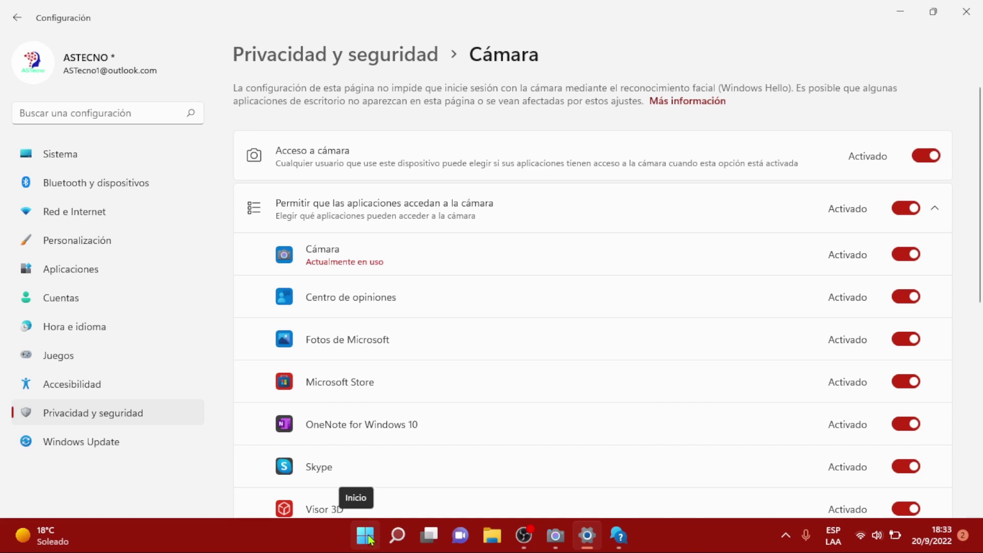
right_click(368, 539)
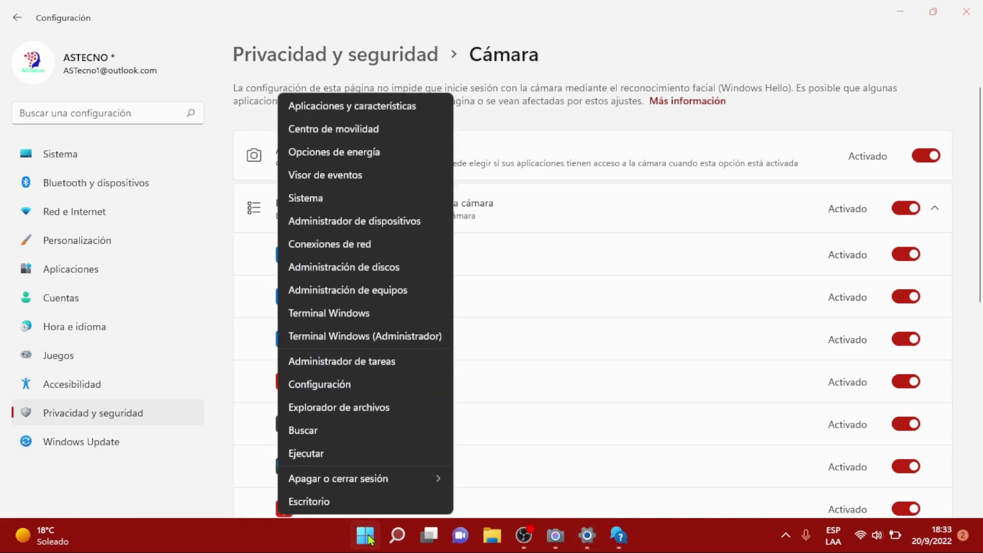
click(348, 226)
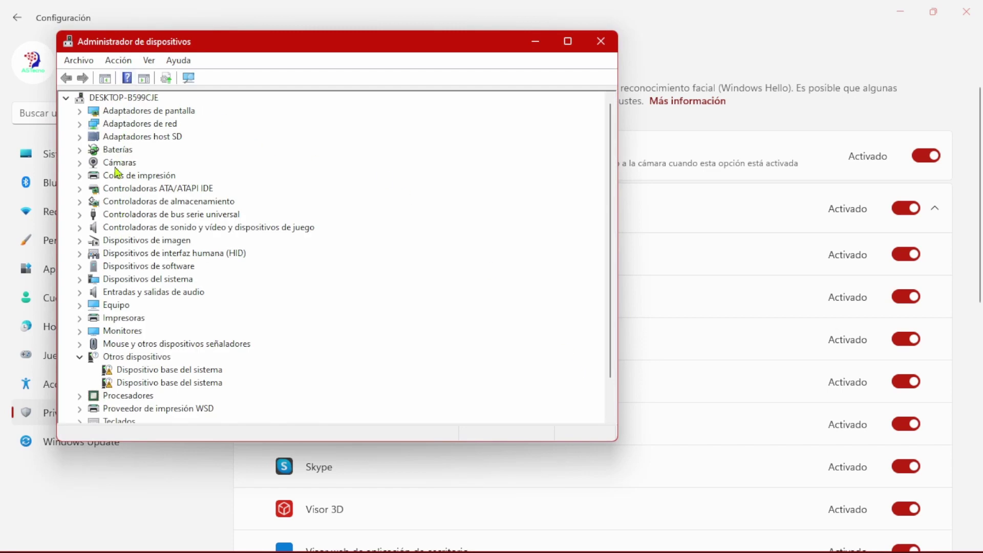
click(150, 63)
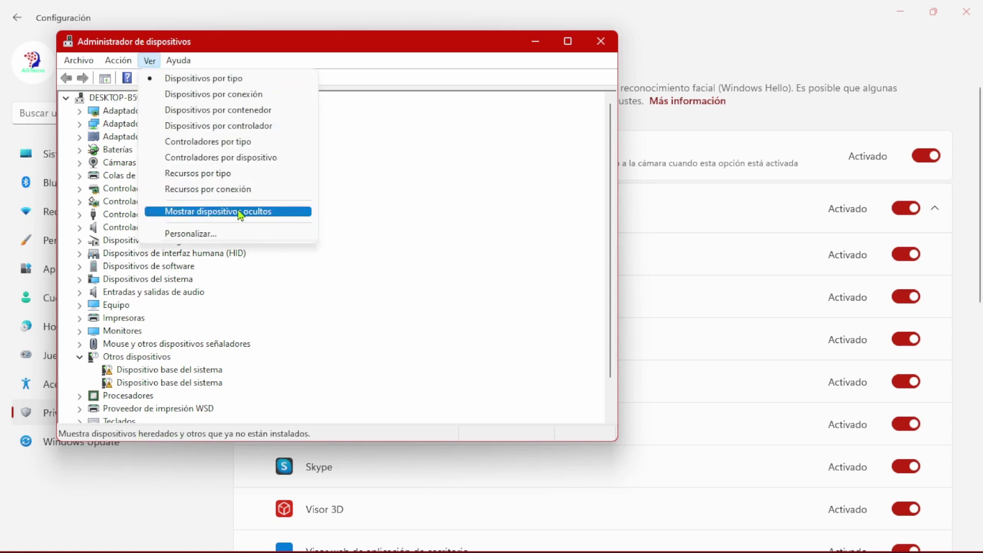
click(168, 213)
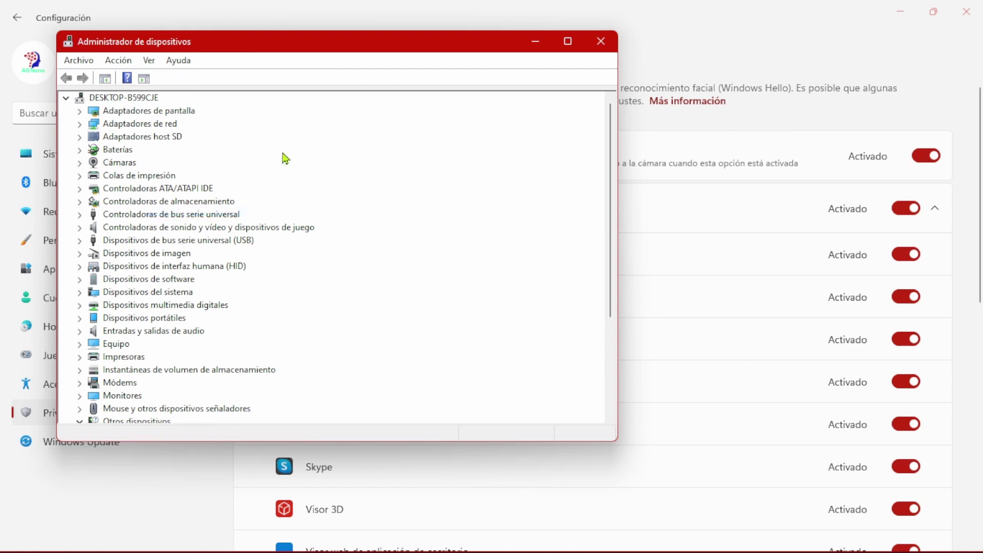
- Expand the Cámaras category and open the driver properties of the BisonCam, NB Pro
click(80, 164)
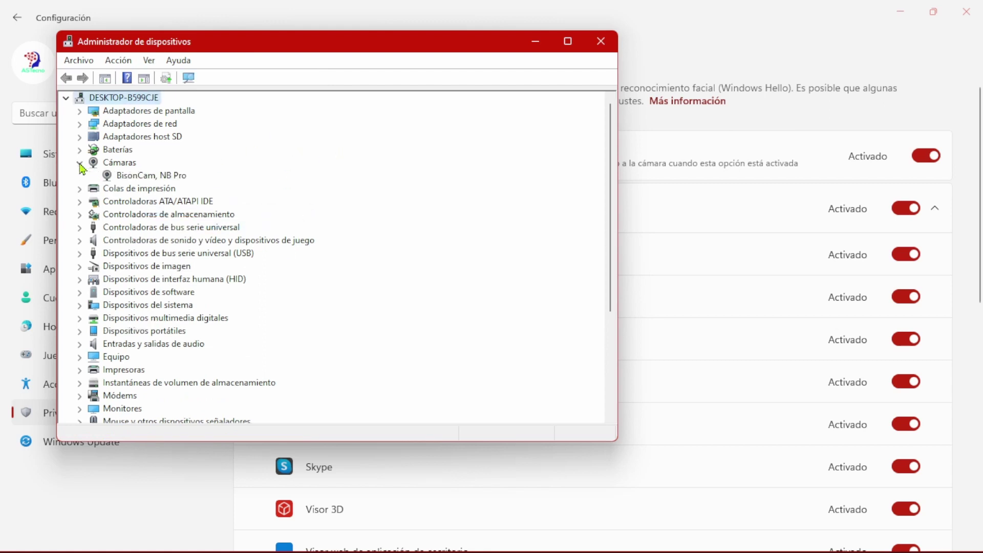
right_click(161, 181)
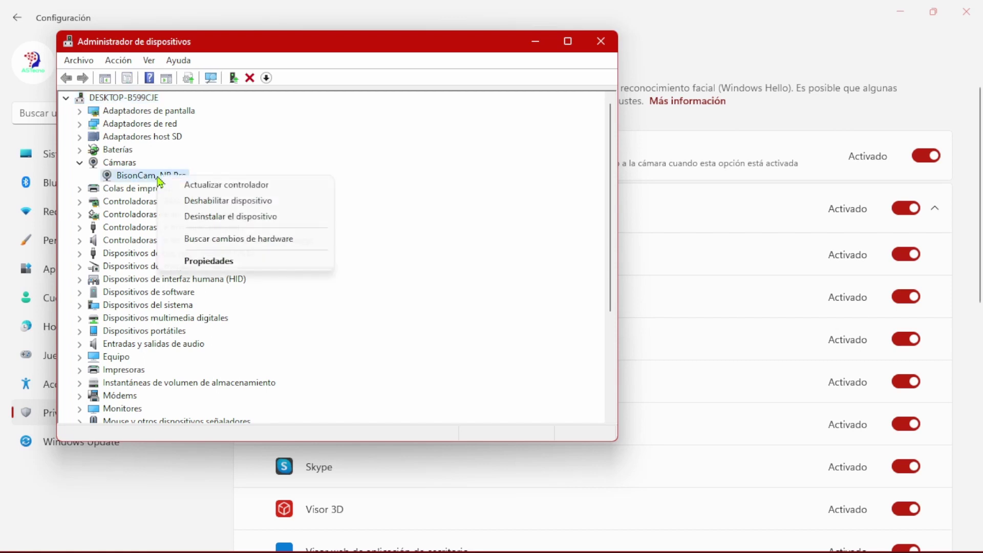
click(210, 261)
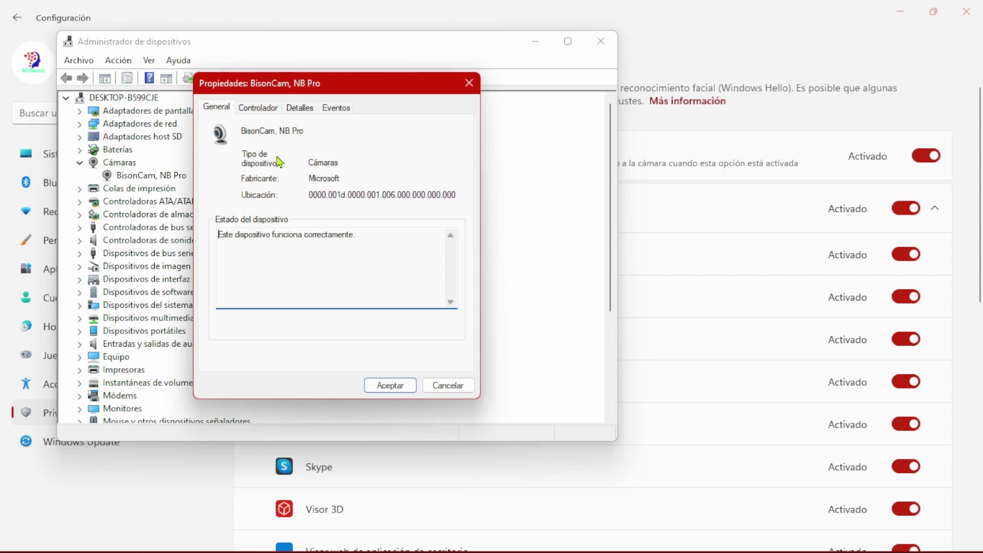
click(258, 108)
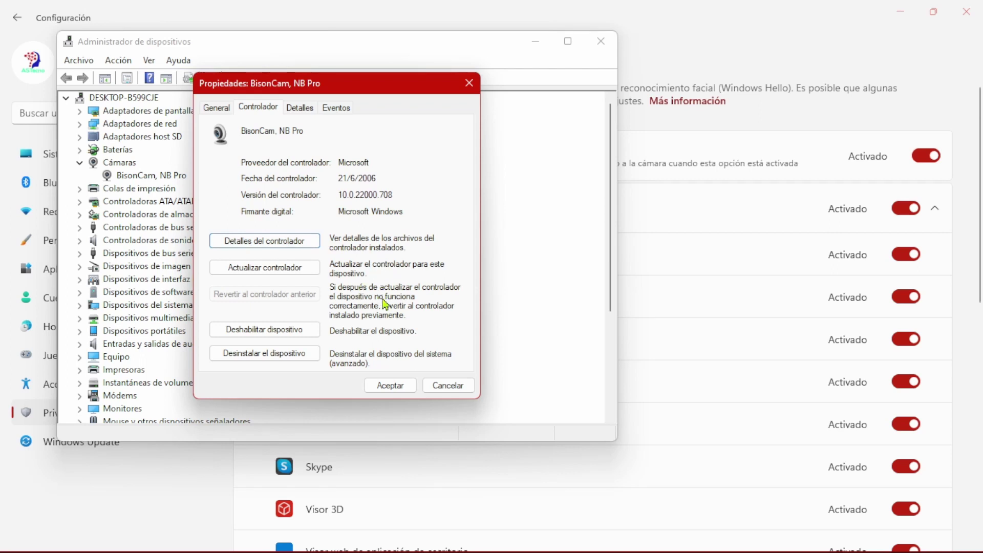
- Update the BisonCam, NB Pro driver with the automatic driver search, and close the update wizard
click(264, 271)
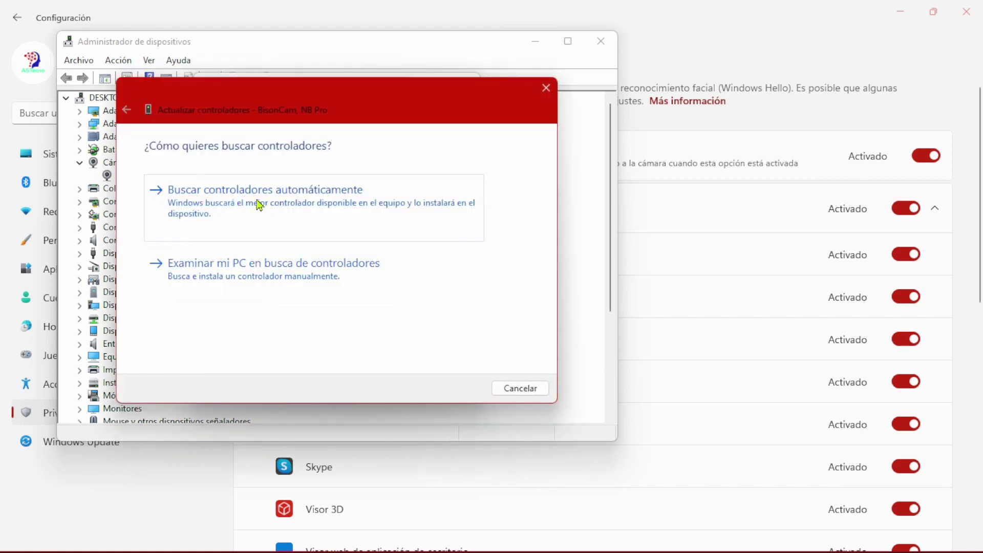
click(260, 205)
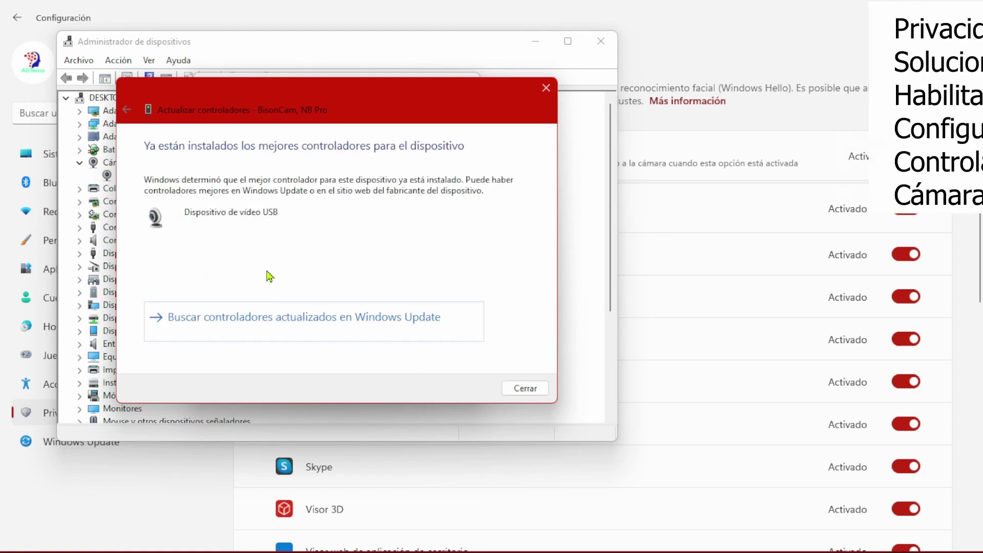
click(529, 392)
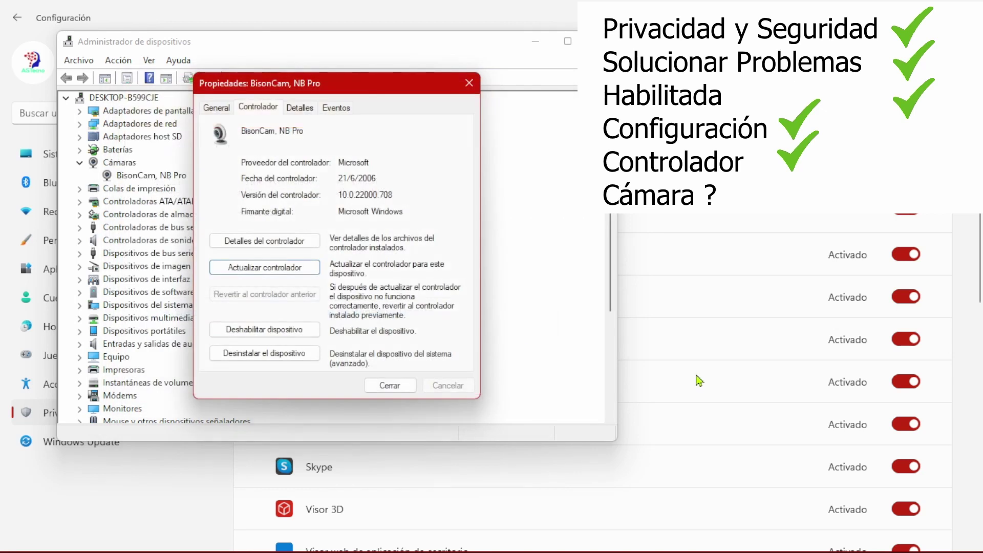